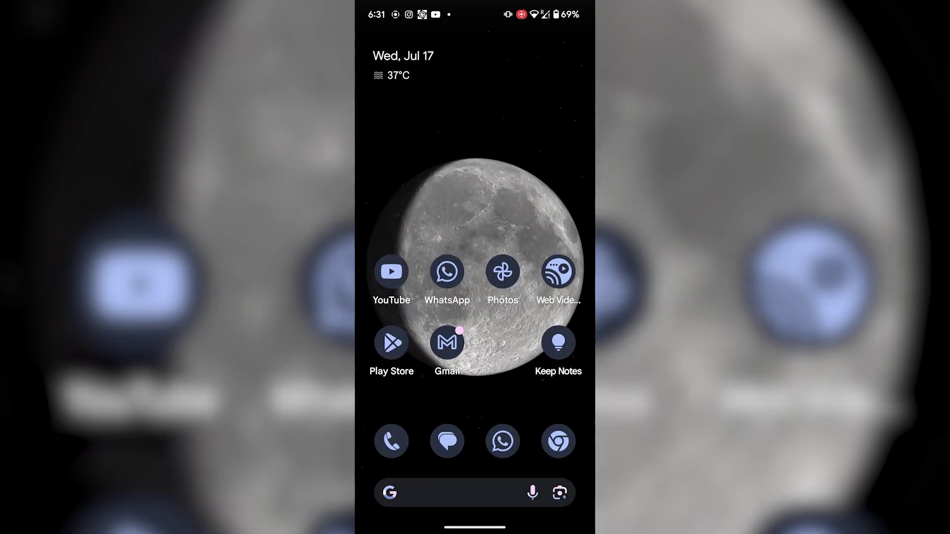
Launch Chrome from the home screen dock to load nationwide.co.uk
click(558, 442)
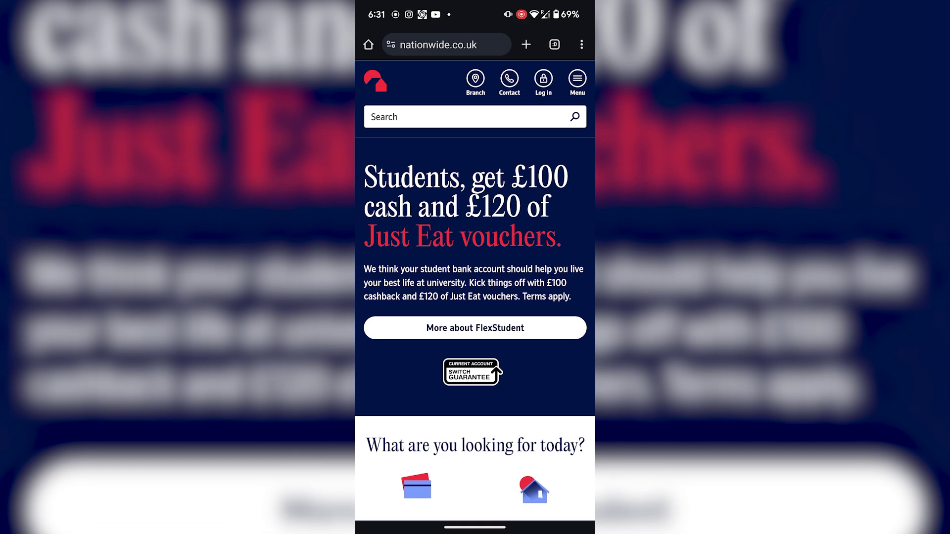
Go to the Internet Bank login page via the header 'Log in' icon
click(544, 82)
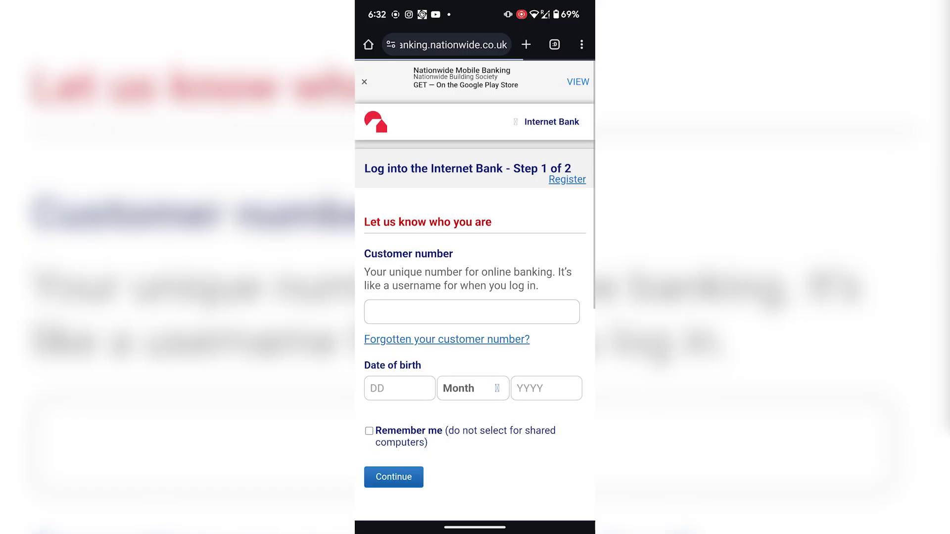
scroll(505, 420, down, 3)
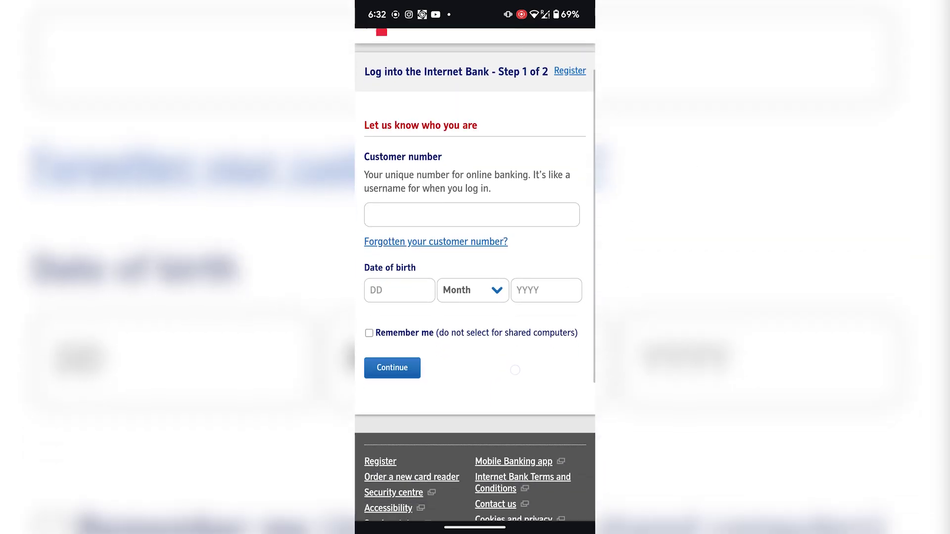